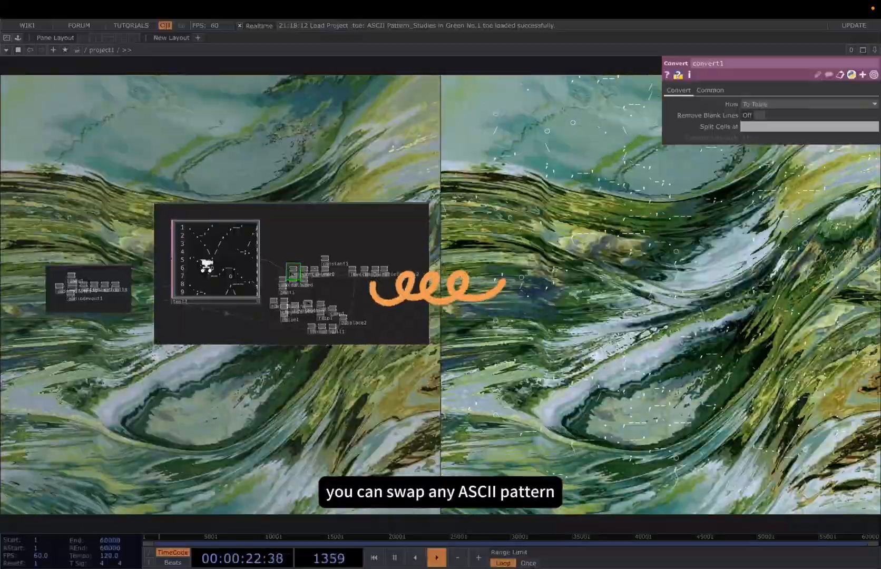
Browse the ASCII Patterns gallery on the ASCII Art Archive site for pre-made pattern designs
{"action": "scroll", "coordinate": [211, 248], "scroll_direction": "up", "scroll_amount": 5}
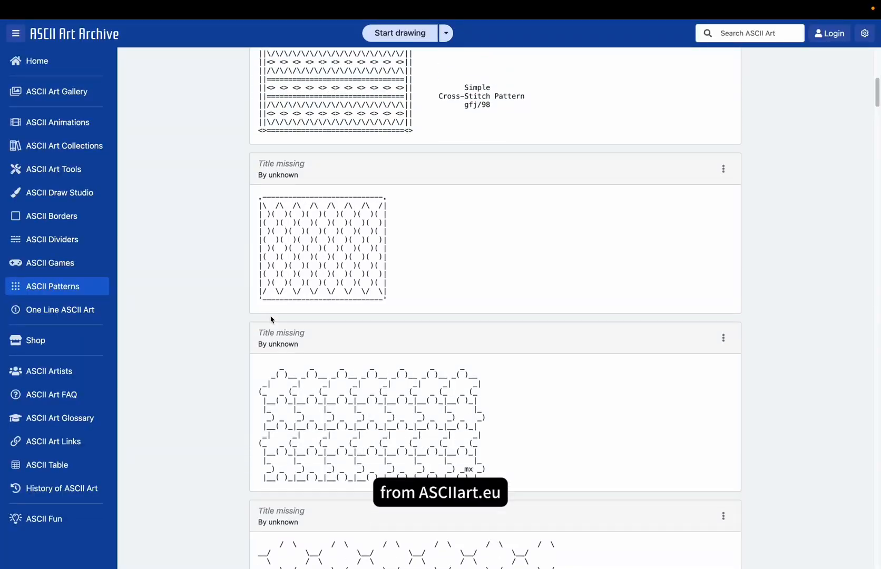
{"action": "scroll", "coordinate": [271, 316], "scroll_direction": "up", "scroll_amount": 3}
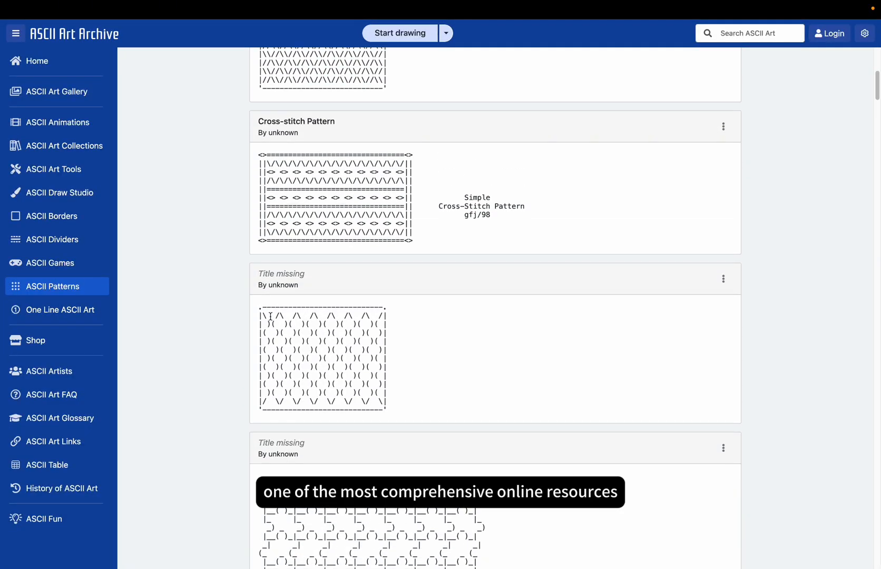
{"action": "scroll", "coordinate": [270, 316], "scroll_direction": "down", "scroll_amount": 2}
{"action": "scroll", "coordinate": [270, 316], "scroll_direction": "down", "scroll_amount": 3}
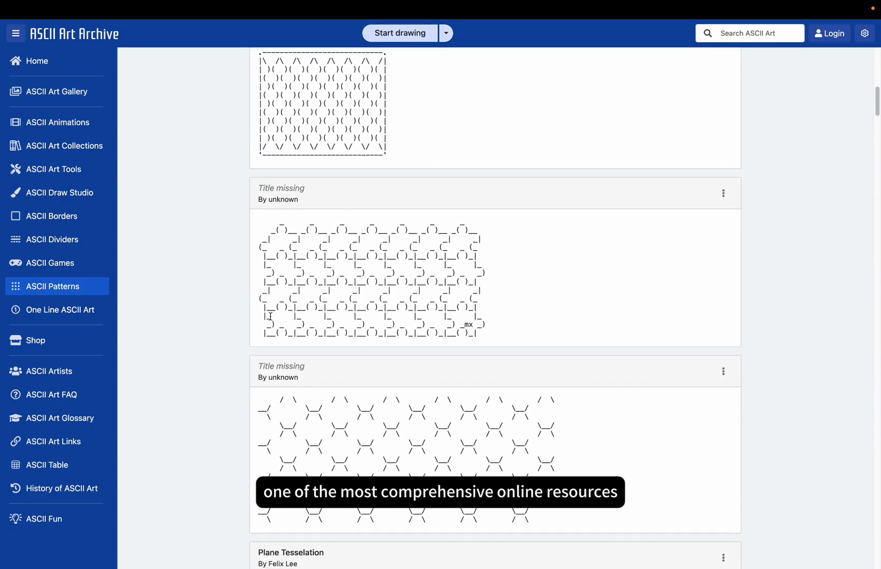
{"action": "scroll", "coordinate": [270, 316], "scroll_direction": "down", "scroll_amount": 4}
{"action": "scroll", "coordinate": [270, 316], "scroll_direction": "down", "scroll_amount": 3}
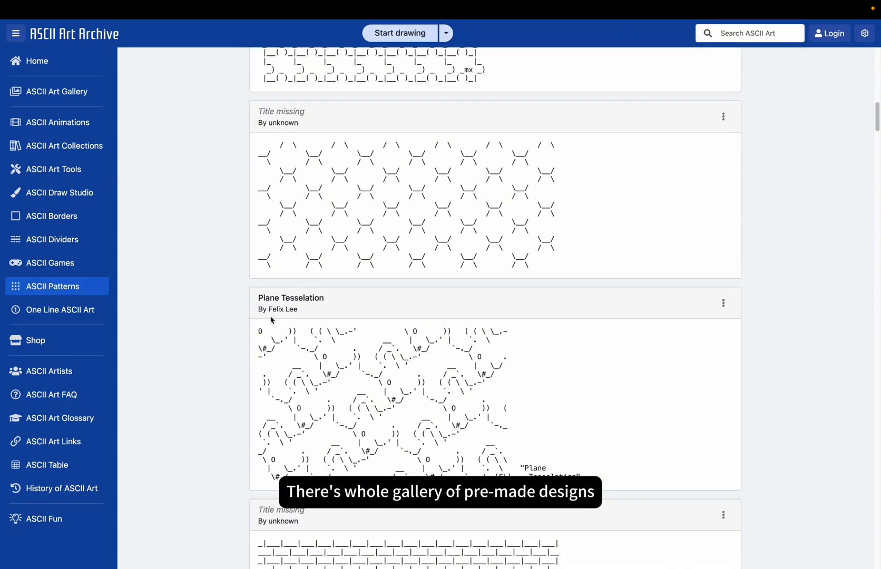
{"action": "scroll", "coordinate": [270, 316], "scroll_direction": "down", "scroll_amount": 2}
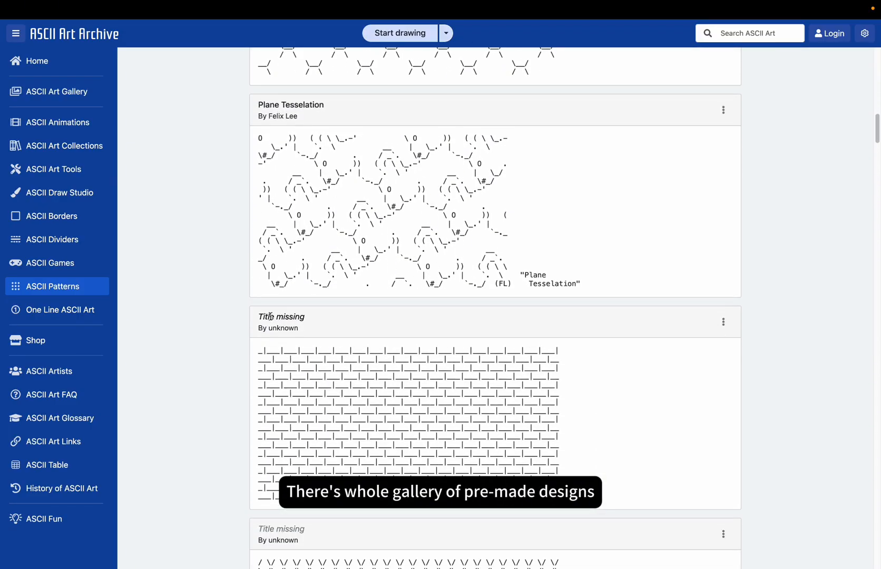
{"action": "scroll", "coordinate": [271, 316], "scroll_direction": "down", "scroll_amount": 2}
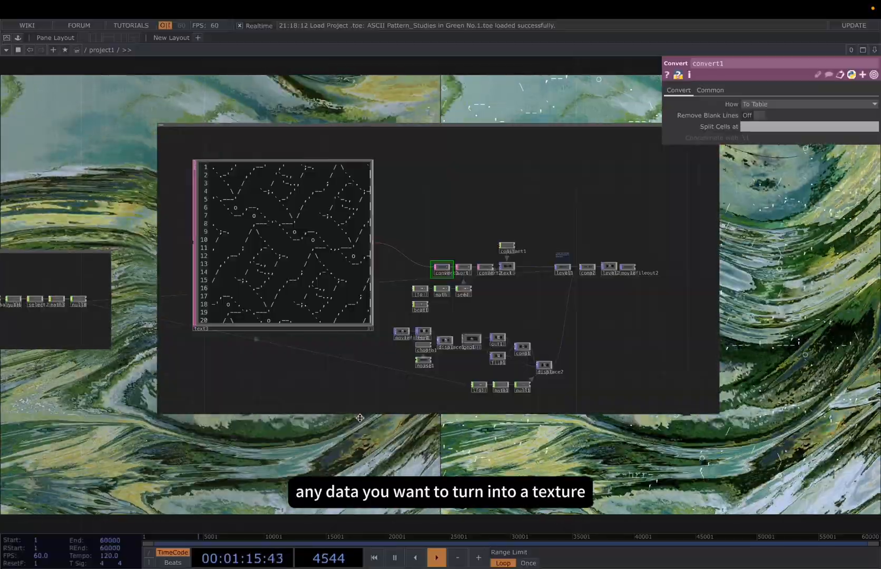
Examine how convert1 turns the ASCII text into a table and how the sort DAT randomises it with a seed
{"action": "left_click_drag", "start_coordinate": [393, 421], "coordinate": [353, 415]}
{"action": "scroll", "coordinate": [416, 246], "scroll_direction": "up", "scroll_amount": 3}
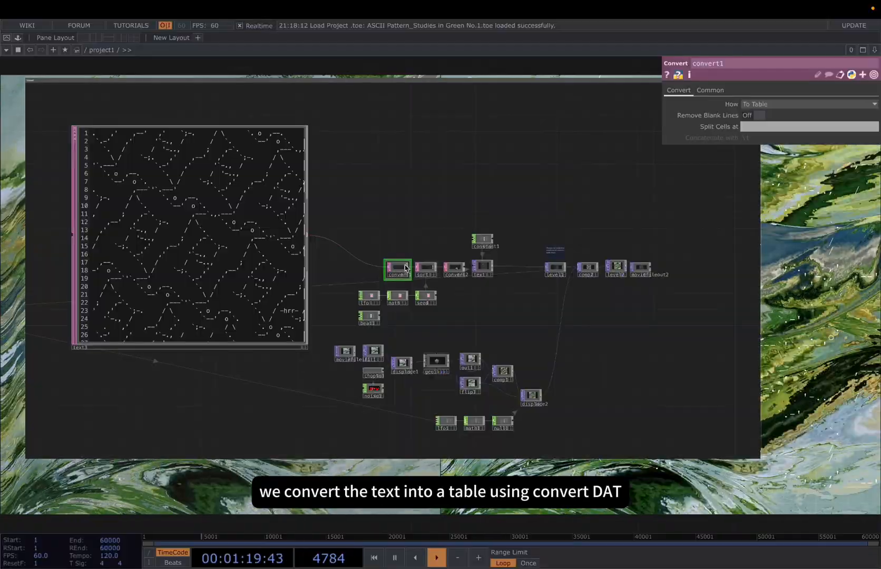
{"action": "scroll", "coordinate": [403, 270], "scroll_direction": "up", "scroll_amount": 5}
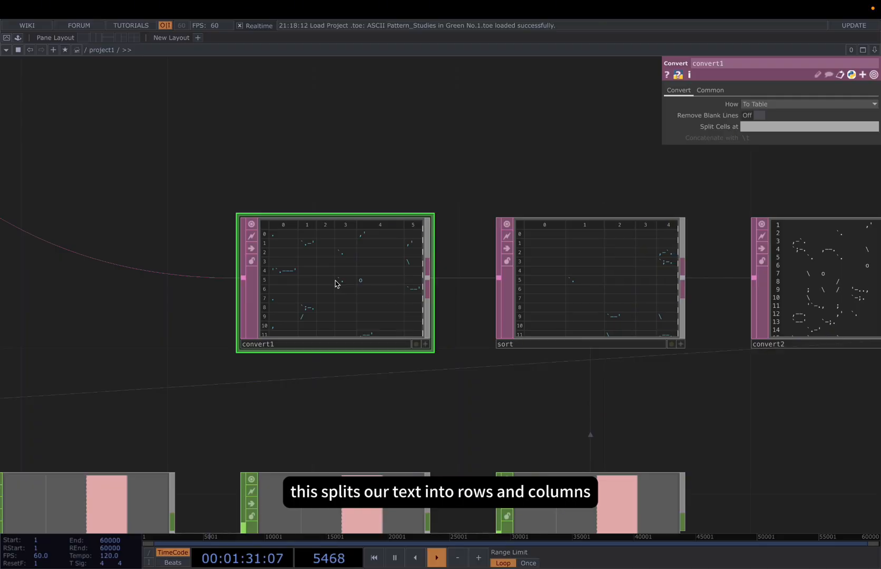
{"action": "scroll", "coordinate": [328, 284], "scroll_direction": "up", "scroll_amount": 1}
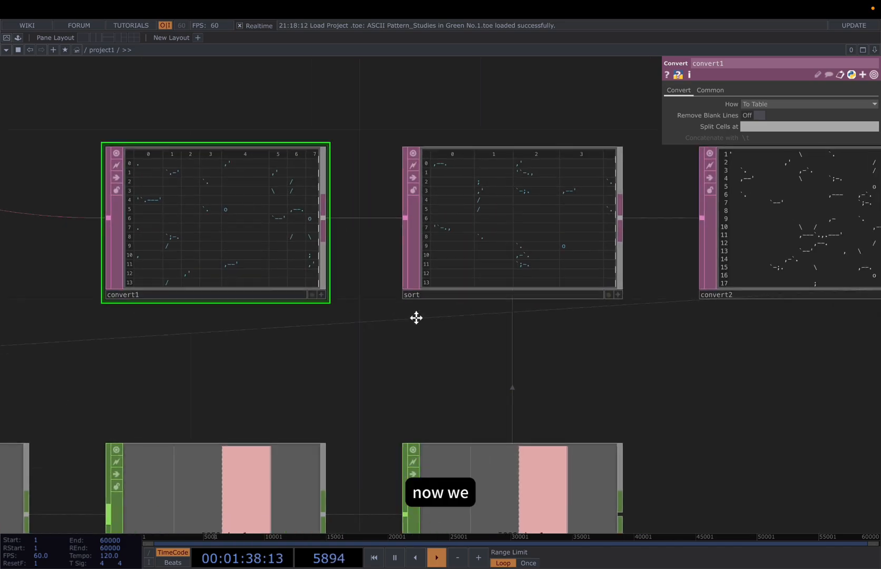
{"action": "left_click_drag", "start_coordinate": [414, 315], "coordinate": [373, 346]}
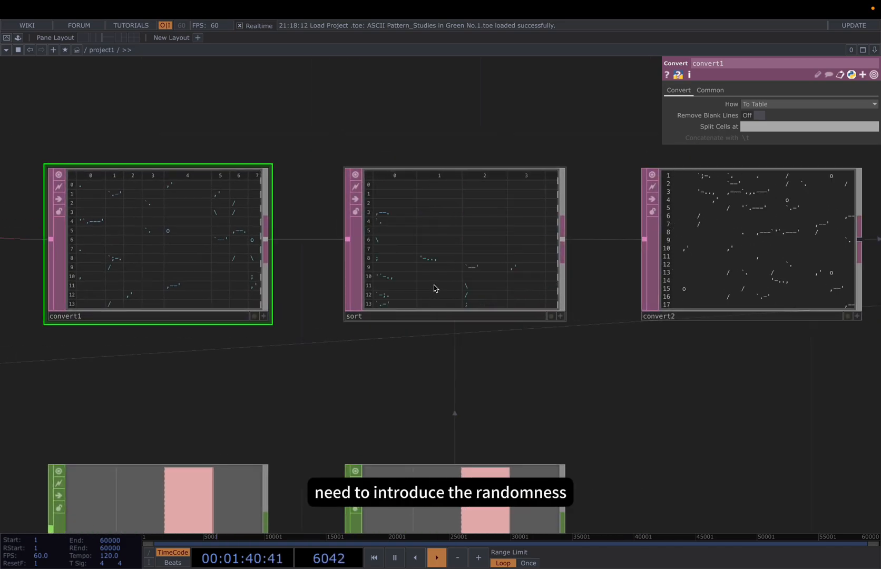
{"action": "left_click", "coordinate": [434, 289]}
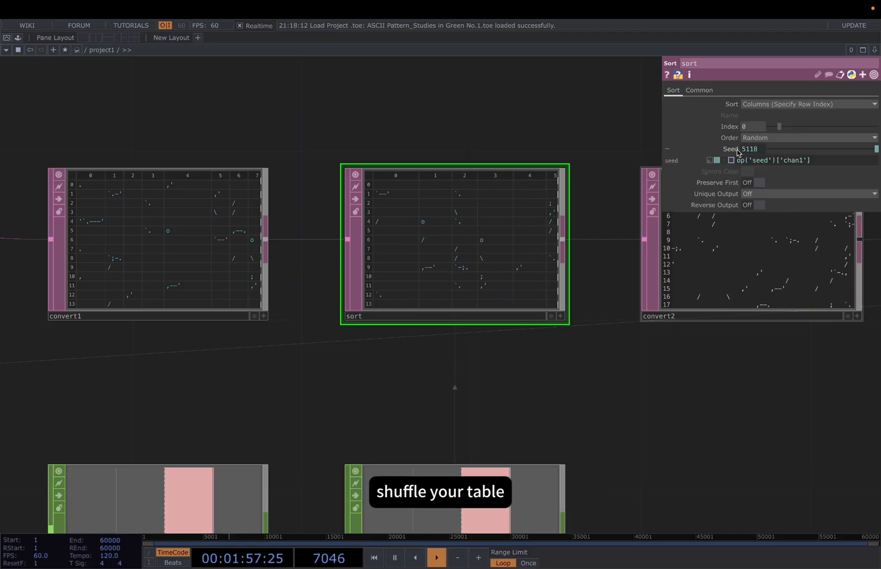
{"action": "left_click_drag", "start_coordinate": [573, 348], "coordinate": [588, 323]}
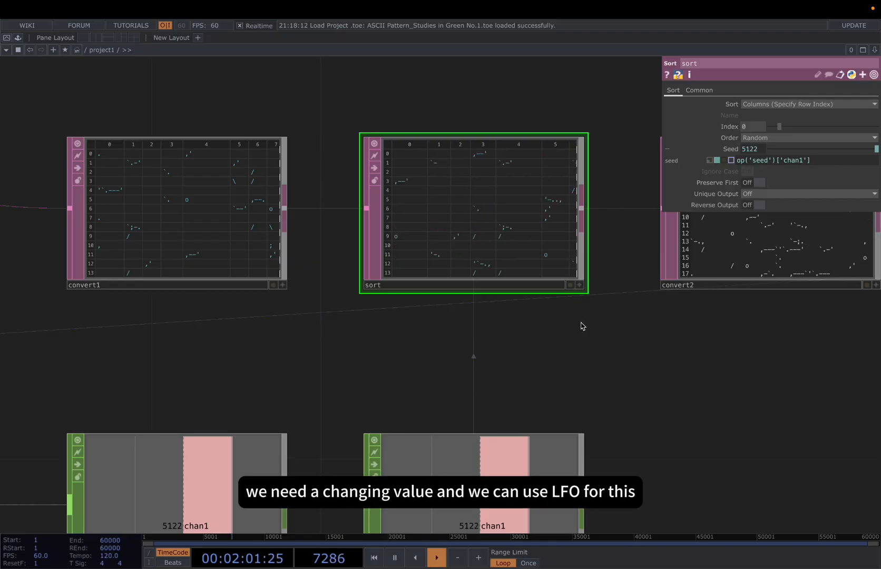
Examine the lfo, math and seed CHOPs and the Seed reference they drive in the sort DAT
{"action": "scroll", "coordinate": [576, 324], "scroll_direction": "down", "scroll_amount": 1}
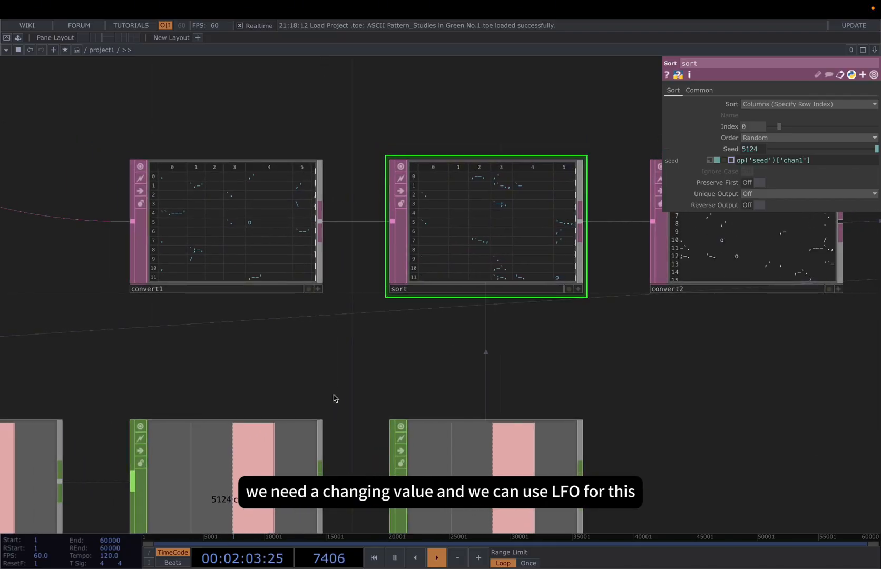
{"action": "left_click_drag", "start_coordinate": [334, 397], "coordinate": [395, 300]}
{"action": "scroll", "coordinate": [395, 301], "scroll_direction": "down", "scroll_amount": 2}
{"action": "left_click_drag", "start_coordinate": [292, 428], "coordinate": [304, 403]}
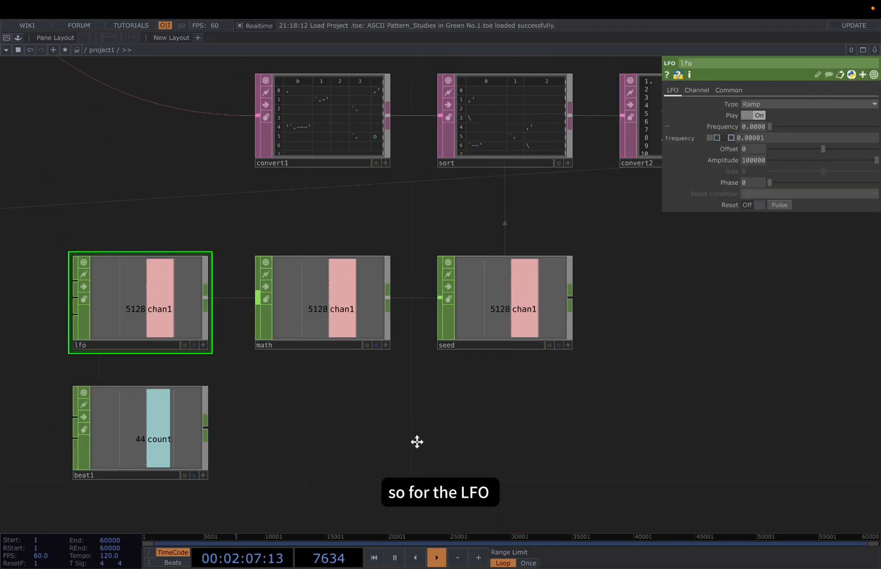
{"action": "left_click_drag", "start_coordinate": [417, 441], "coordinate": [422, 441]}
{"action": "scroll", "coordinate": [422, 442], "scroll_direction": "down", "scroll_amount": 1}
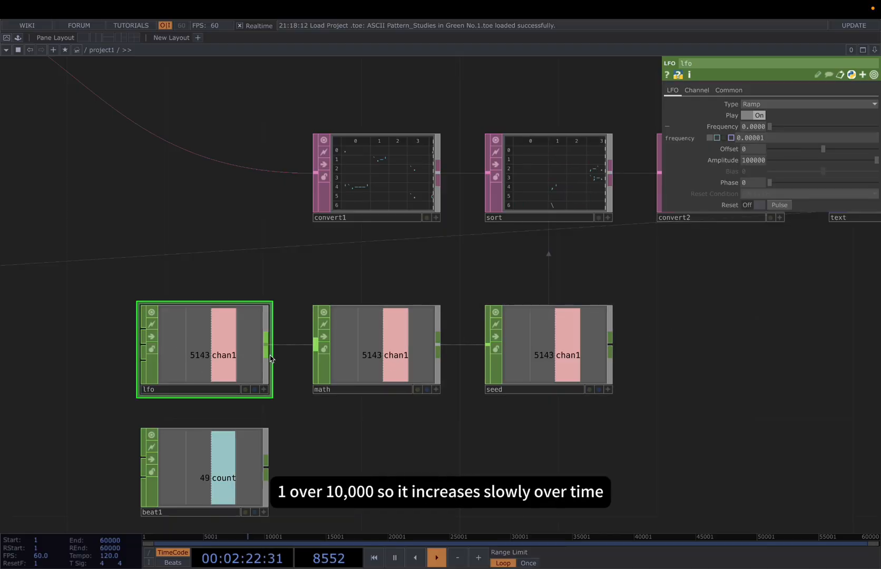
{"action": "left_click", "coordinate": [389, 349]}
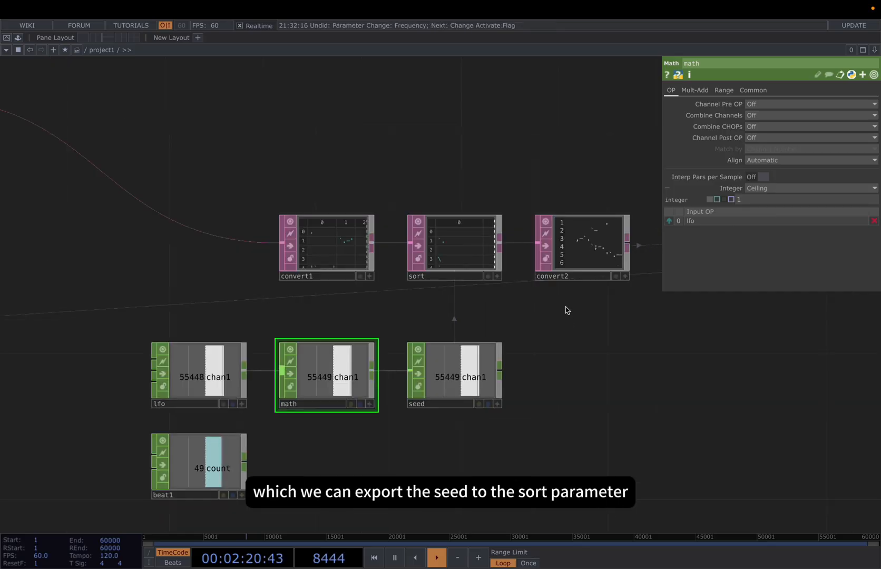
{"action": "left_click", "coordinate": [473, 368]}
{"action": "left_click", "coordinate": [472, 247]}
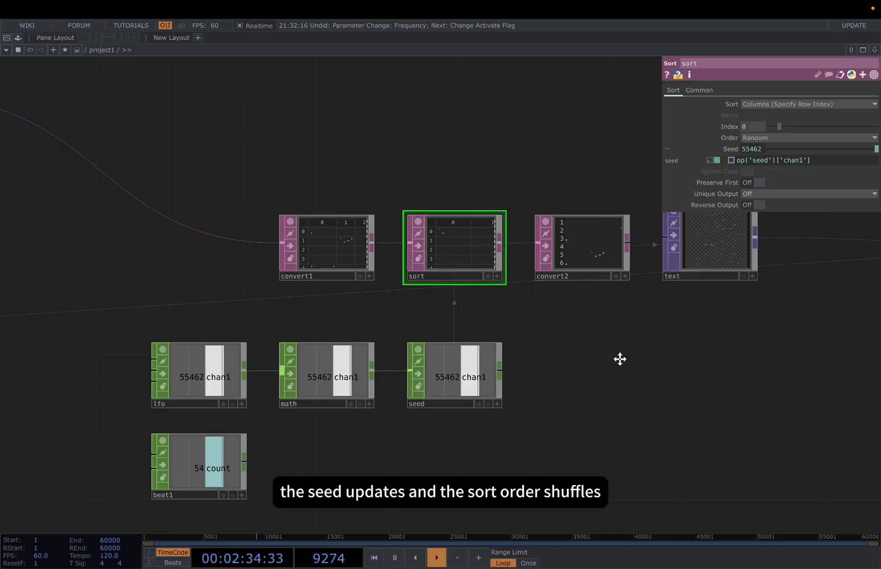
Try a faster seed change by raising the lfo frequency to 0.15
{"action": "left_click_drag", "start_coordinate": [619, 361], "coordinate": [619, 299]}
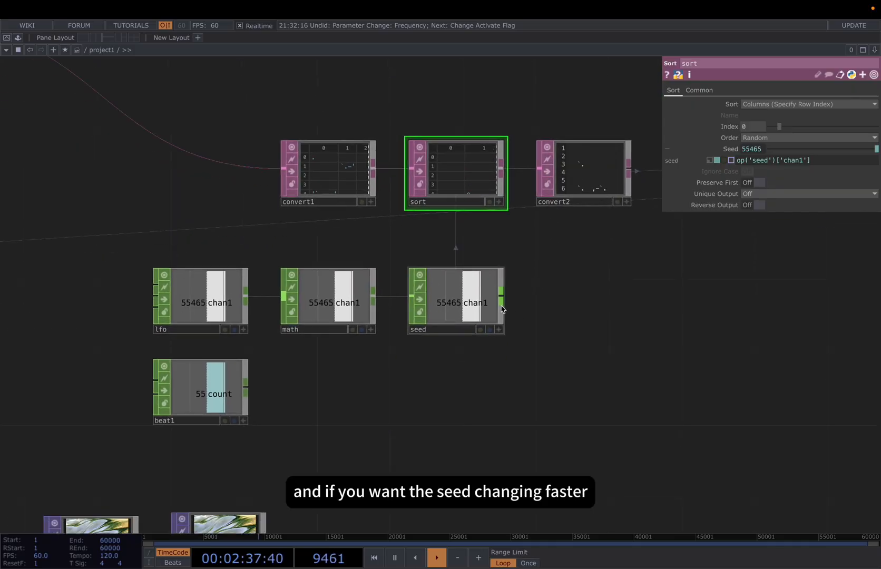
{"action": "left_click", "coordinate": [230, 291]}
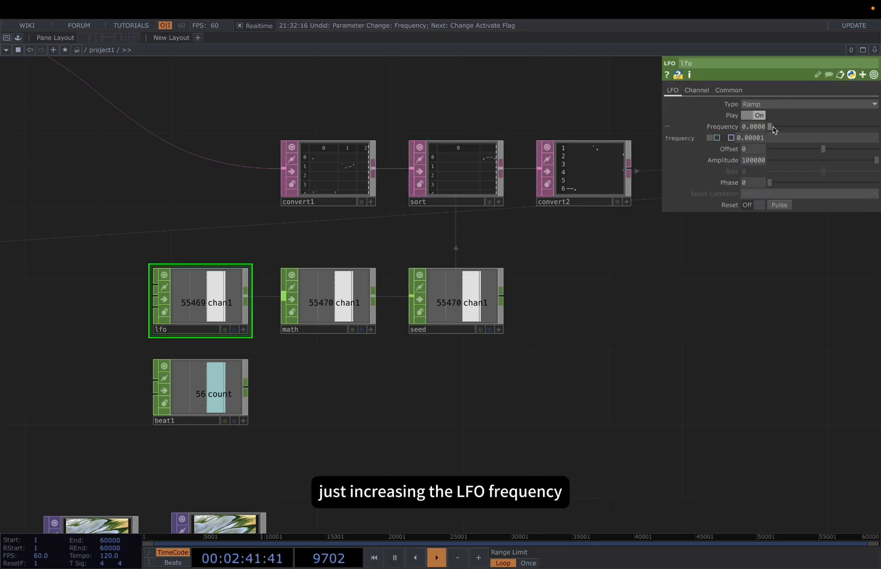
{"action": "left_click_drag", "start_coordinate": [773, 130], "coordinate": [774, 129]}
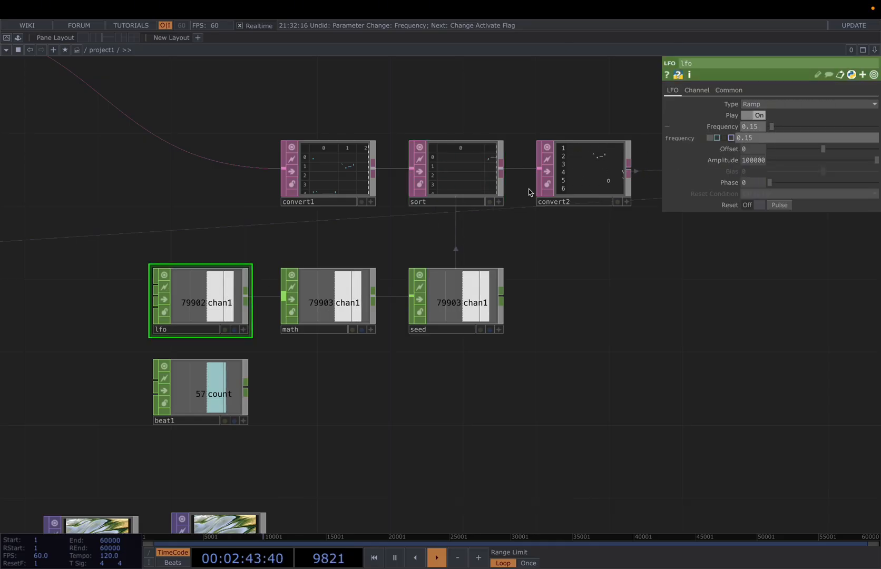
Test the beat1 counter's speed by lowering its Period to 0.33 and raising it again
{"action": "left_click", "coordinate": [253, 373]}
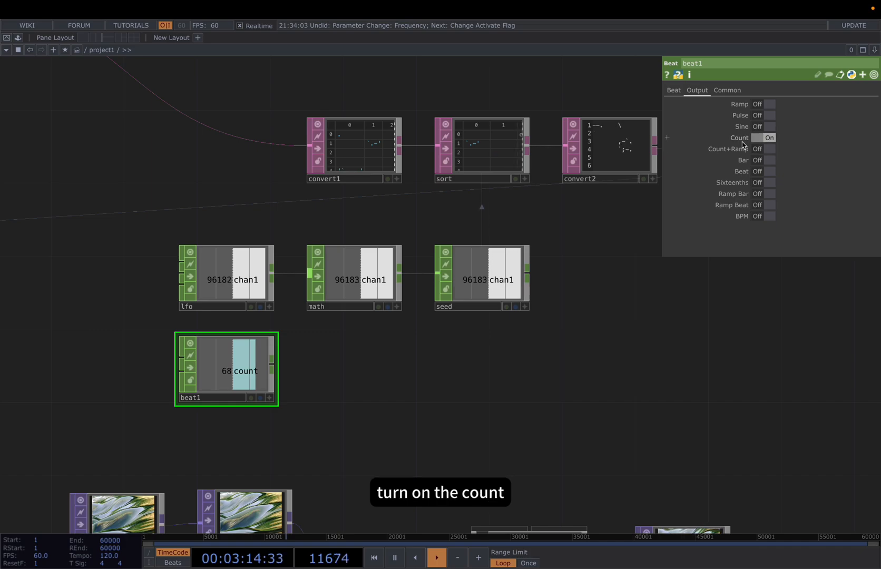
{"action": "left_click", "coordinate": [679, 92]}
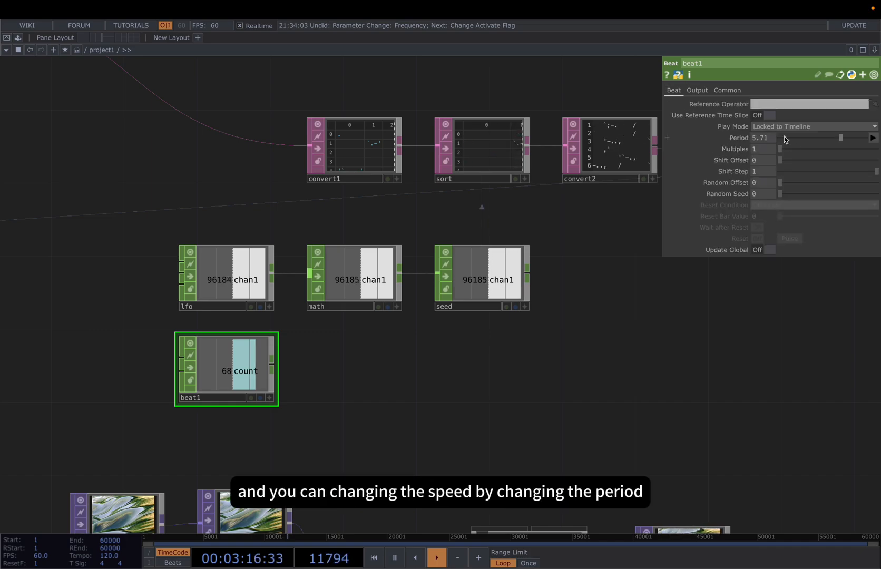
{"action": "left_click_drag", "start_coordinate": [789, 139], "coordinate": [785, 138]}
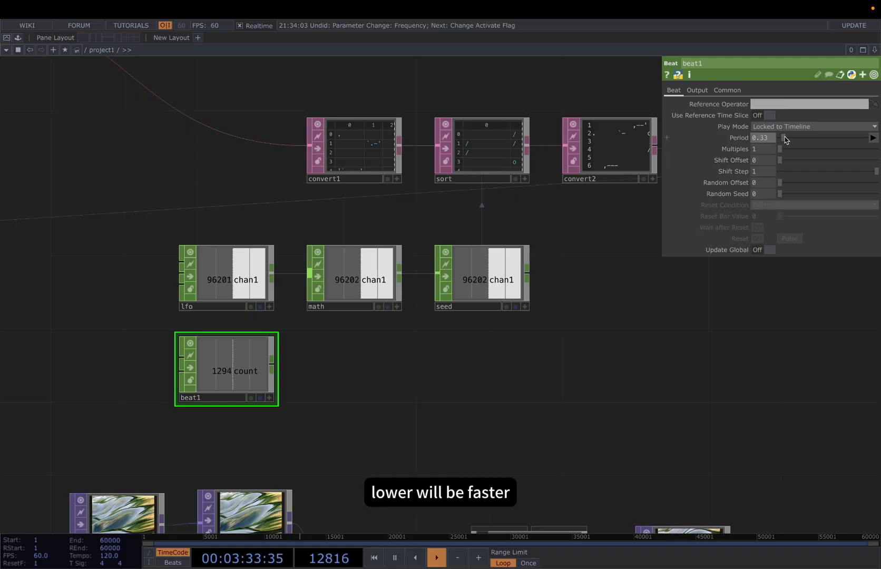
{"action": "left_click_drag", "start_coordinate": [786, 140], "coordinate": [787, 140]}
{"action": "left_click_drag", "start_coordinate": [815, 141], "coordinate": [823, 139]}
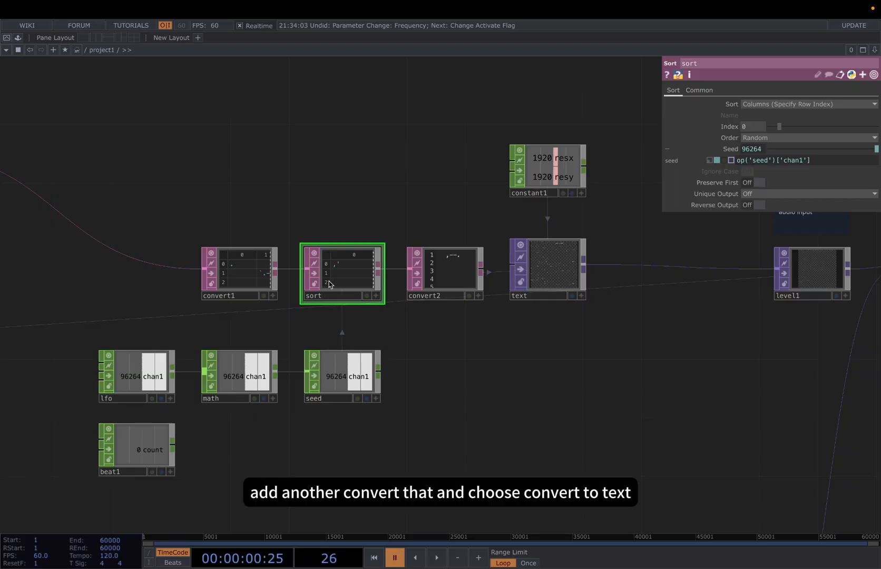
Examine convert2's conversion mode, the text TOP's DAT reference and common settings, and the constant1 resolution channels
{"action": "left_click", "coordinate": [447, 270]}
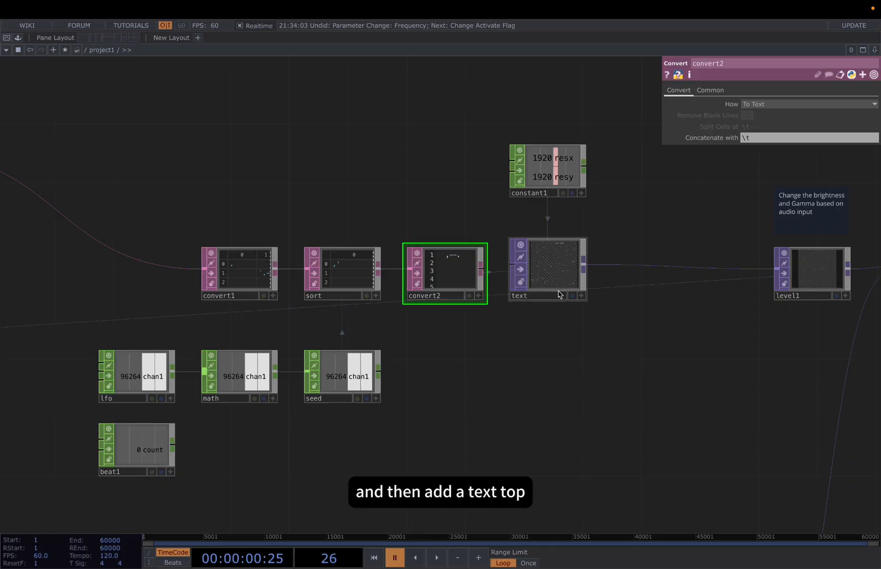
{"action": "left_click", "coordinate": [556, 263]}
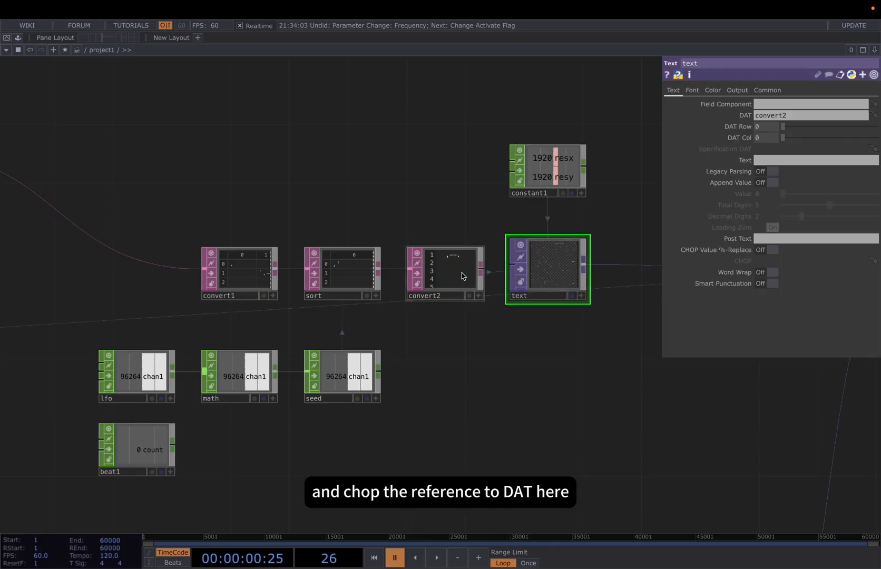
{"action": "left_click_drag", "start_coordinate": [462, 276], "coordinate": [770, 122]}
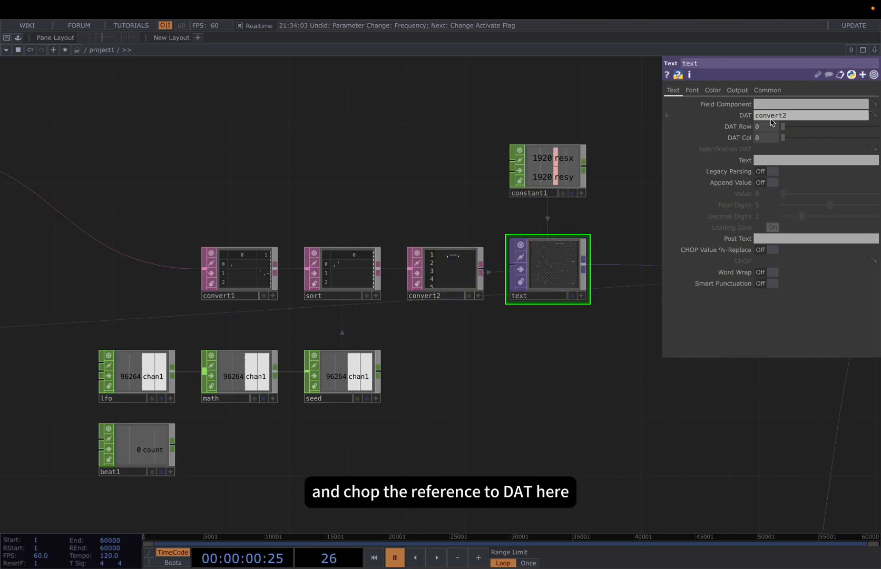
{"action": "left_click_drag", "start_coordinate": [580, 369], "coordinate": [440, 382]}
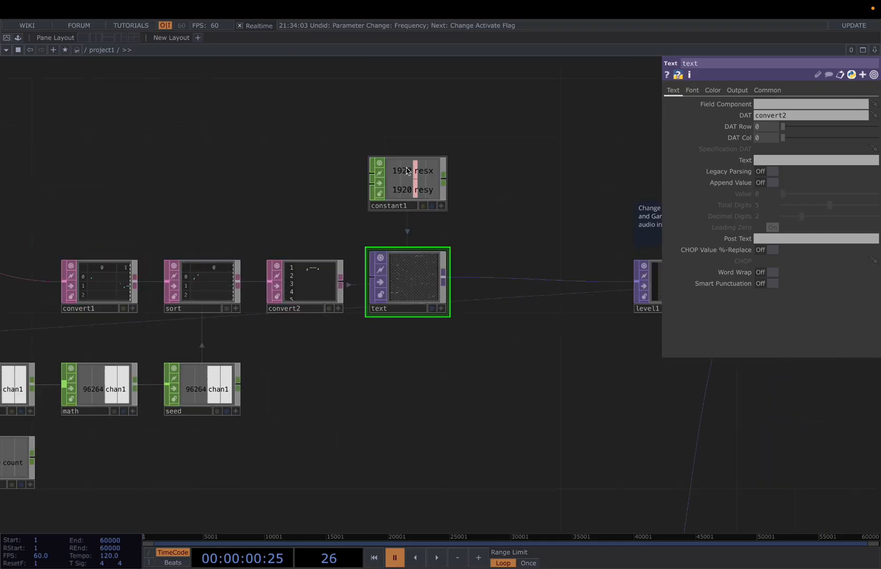
{"action": "left_click", "coordinate": [408, 172]}
{"action": "left_click", "coordinate": [431, 272]}
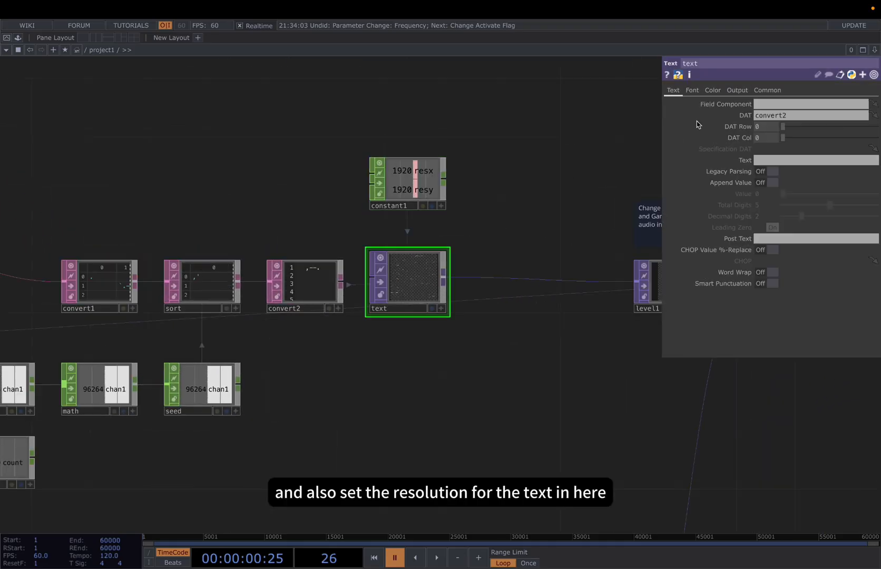
{"action": "left_click", "coordinate": [766, 91]}
Inspect level1's brightness value and the audio-driven expression on its gamma parameter
{"action": "left_click_drag", "start_coordinate": [488, 375], "coordinate": [380, 396]}
{"action": "left_click", "coordinate": [574, 315]}
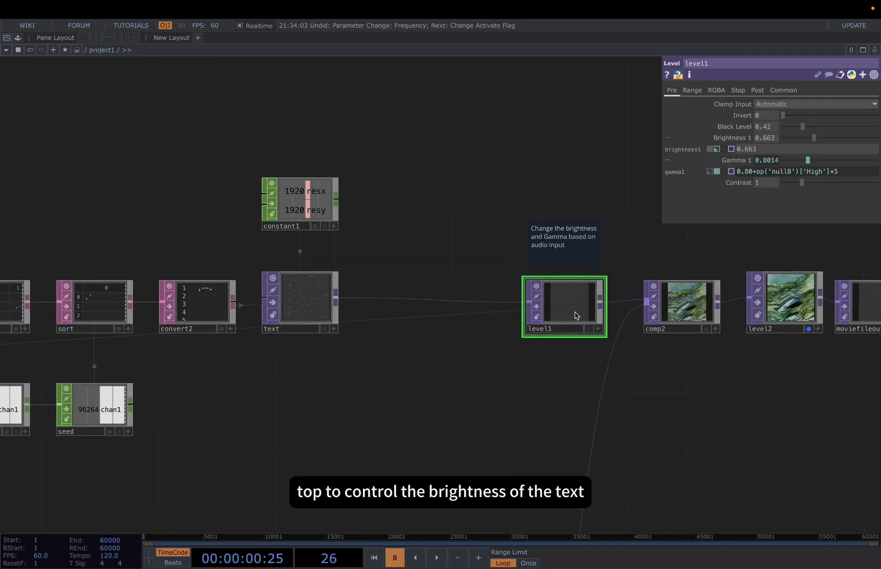
{"action": "left_click_drag", "start_coordinate": [572, 383], "coordinate": [527, 391]}
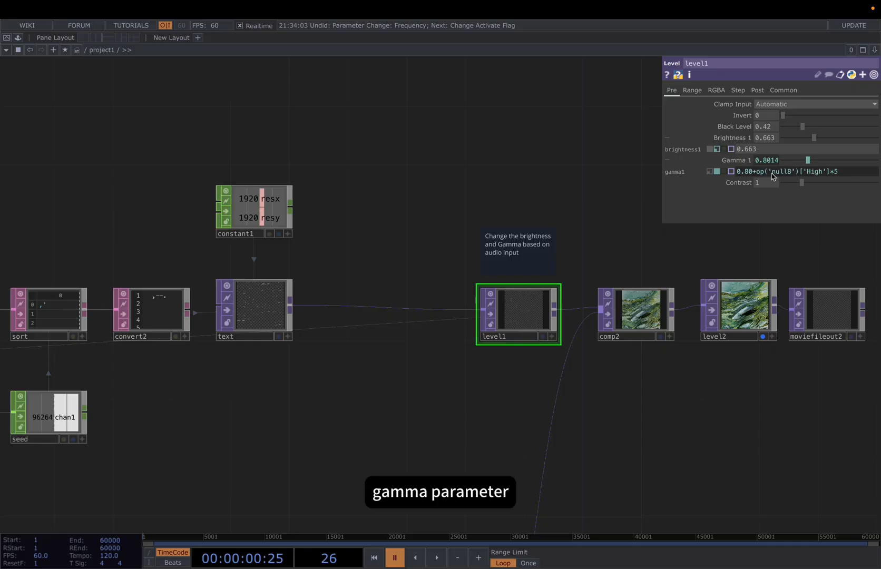
{"action": "mouse_move", "coordinate": [765, 169]}
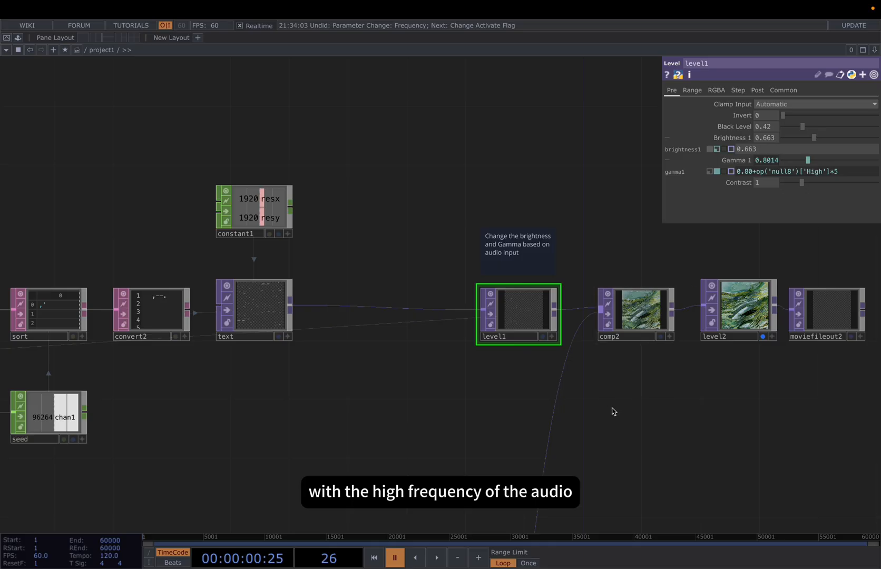
Examine the image network running from moviefilein1 through displace1, geo1 and flip1 to displace2
{"action": "scroll", "coordinate": [312, 350], "scroll_direction": "down", "scroll_amount": 2}
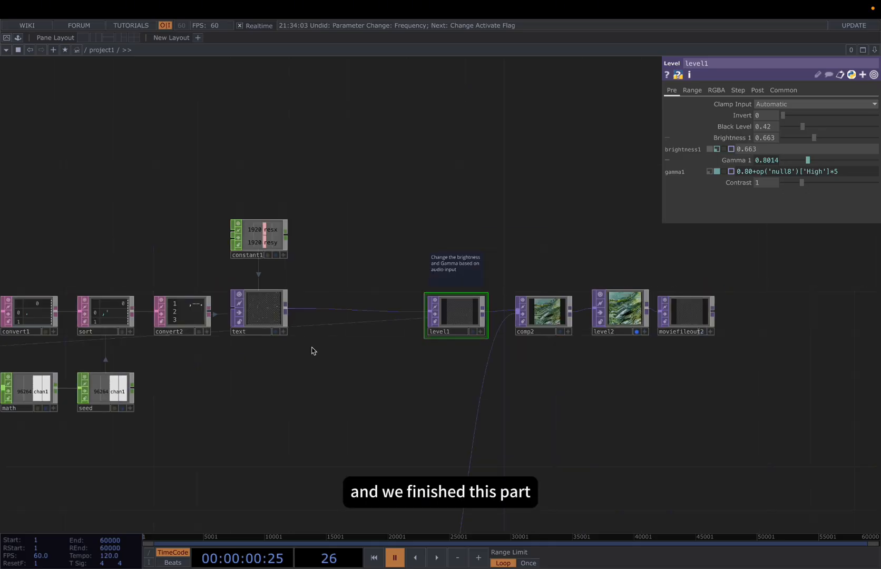
{"action": "left_click_drag", "start_coordinate": [556, 391], "coordinate": [550, 287]}
{"action": "scroll", "coordinate": [538, 381], "scroll_direction": "down", "scroll_amount": 2}
{"action": "left_click_drag", "start_coordinate": [616, 357], "coordinate": [718, 287]}
{"action": "left_click_drag", "start_coordinate": [240, 450], "coordinate": [310, 428]}
{"action": "scroll", "coordinate": [311, 428], "scroll_direction": "up", "scroll_amount": 1}
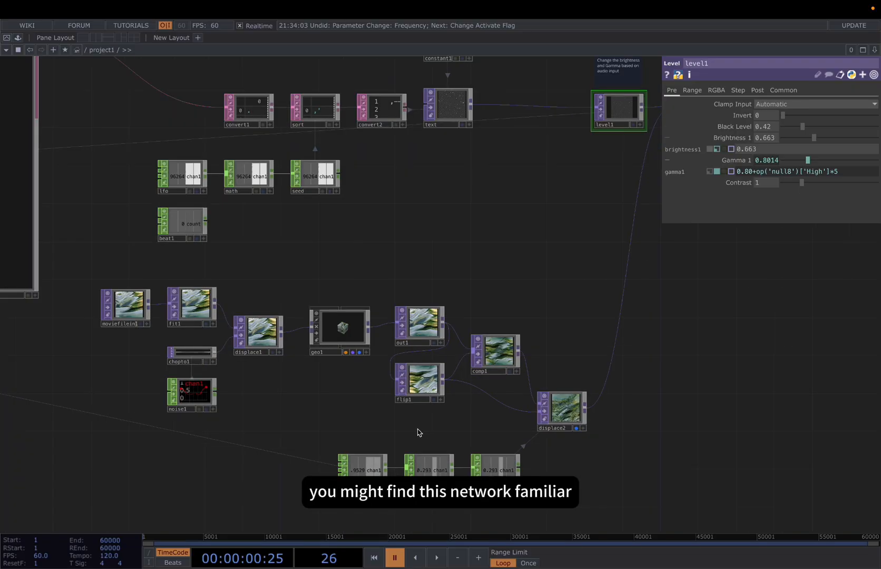
{"action": "scroll", "coordinate": [414, 429], "scroll_direction": "down", "scroll_amount": 1}
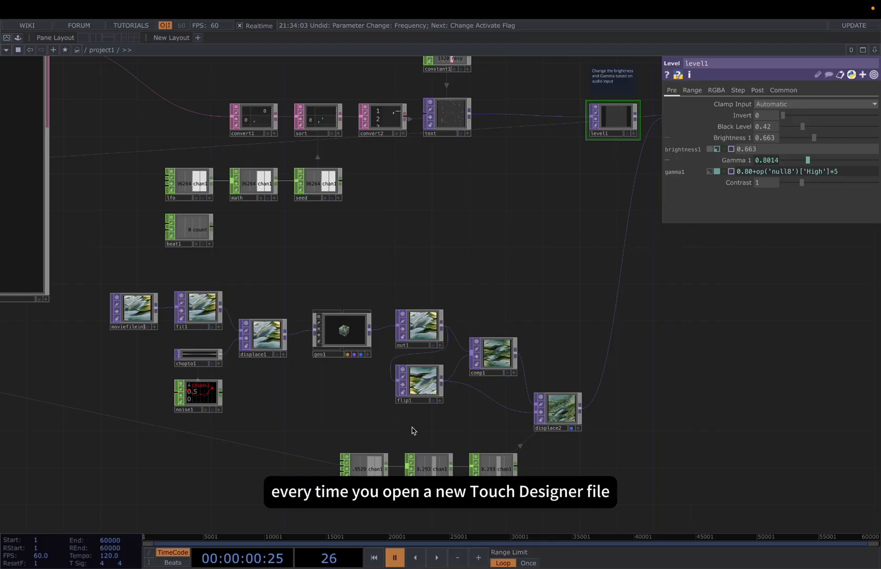
Inspect the tiling setup: flip1's flip axes, comp1's blend operation and inputs, and displace2's sources and displace weight
{"action": "left_click", "coordinate": [430, 392]}
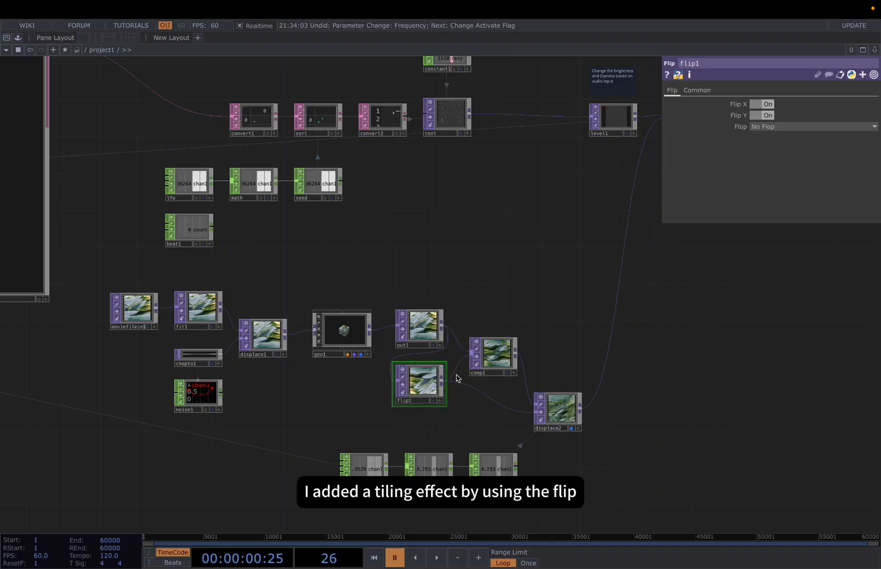
{"action": "left_click", "coordinate": [495, 364]}
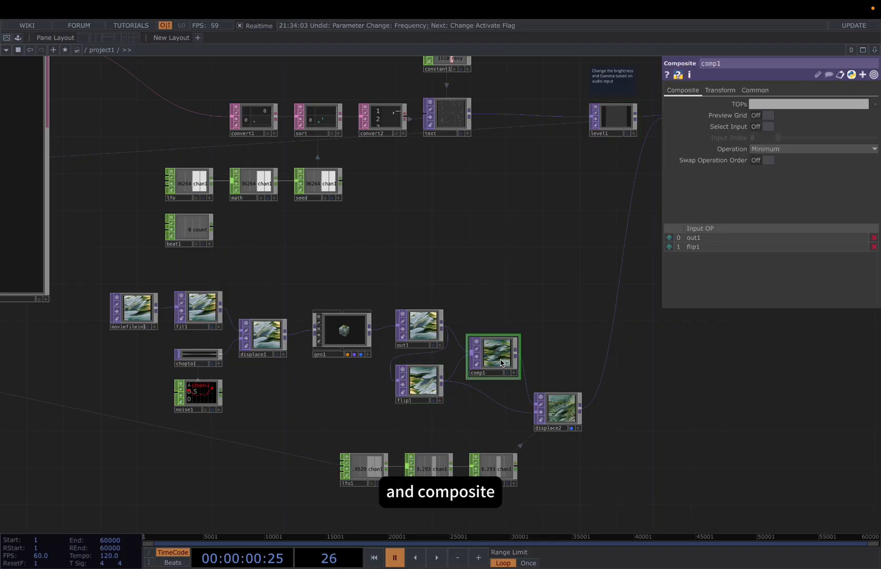
{"action": "left_click", "coordinate": [567, 411]}
{"action": "left_click_drag", "start_coordinate": [640, 415], "coordinate": [656, 371]}
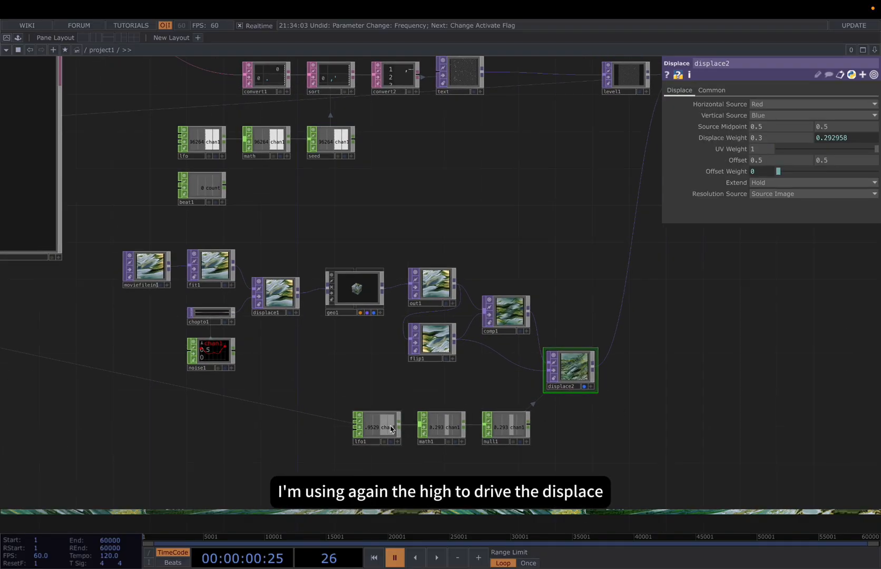
Examine the lfo1, math1 and null1 chain driving displace2, checking math1's output range and the expression on lfo1's frequency
{"action": "left_click", "coordinate": [376, 450]}
{"action": "left_click", "coordinate": [574, 377]}
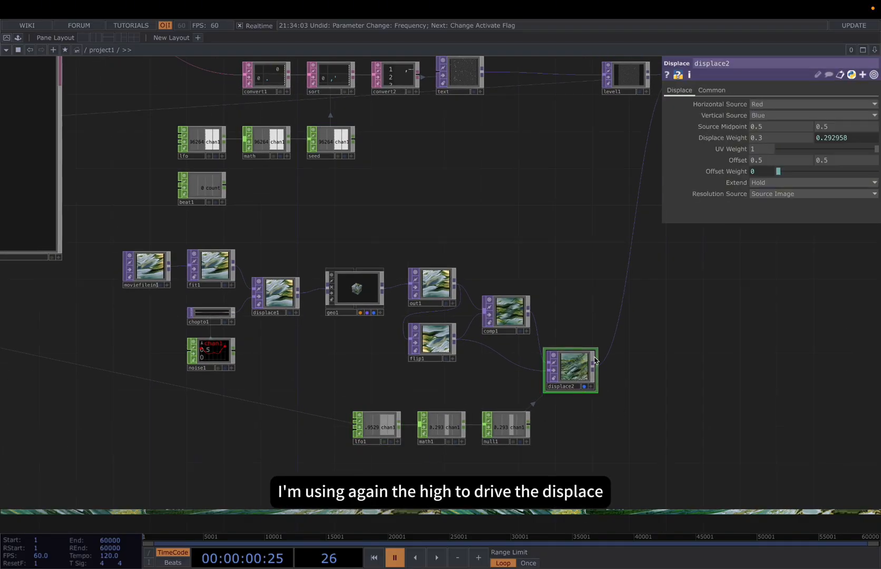
{"action": "scroll", "coordinate": [477, 405], "scroll_direction": "up", "scroll_amount": 1}
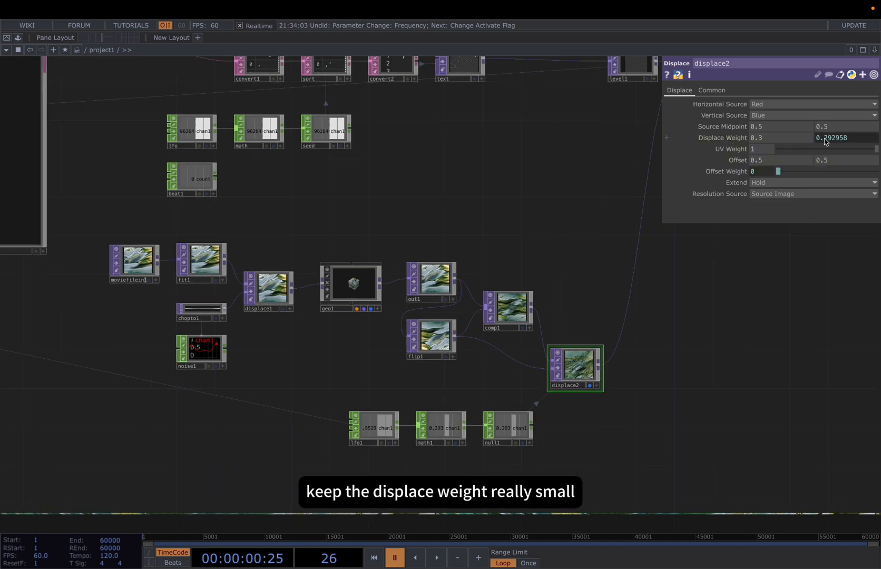
{"action": "left_click", "coordinate": [445, 426]}
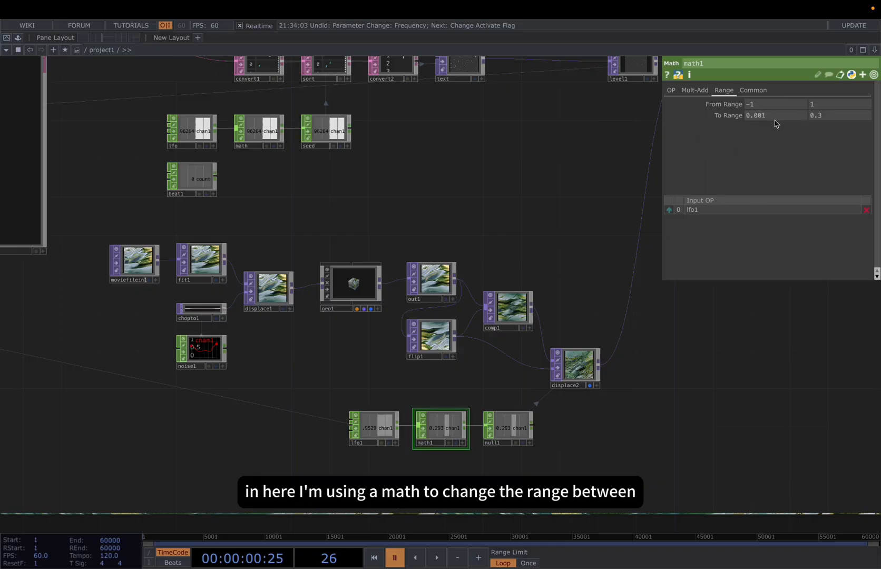
{"action": "left_click", "coordinate": [507, 436]}
{"action": "left_click", "coordinate": [362, 438]}
{"action": "scroll", "coordinate": [360, 439], "scroll_direction": "up", "scroll_amount": 1}
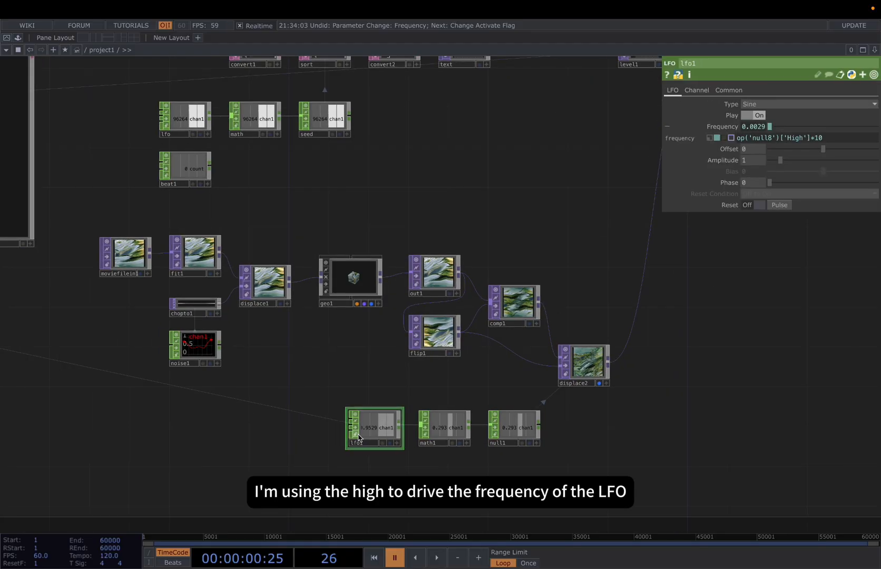
{"action": "mouse_move", "coordinate": [720, 127]}
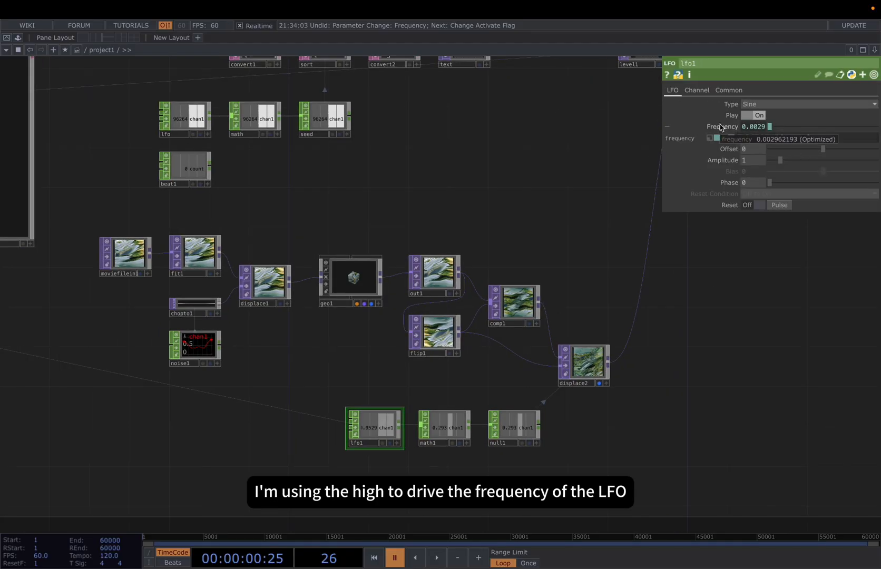
{"action": "scroll", "coordinate": [598, 402], "scroll_direction": "down", "scroll_amount": 5}
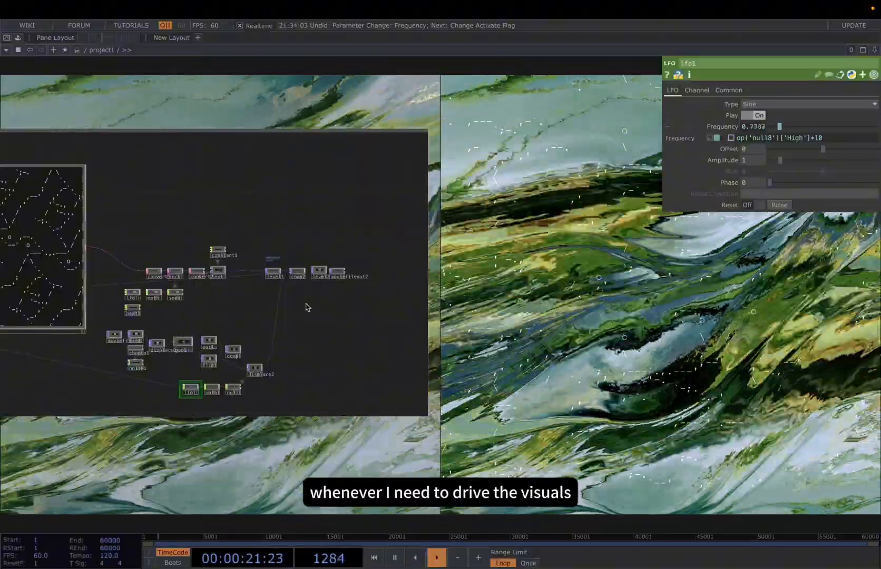
Inspect comp2's blend operation and inputs, and level2's brightness, gamma and contrast settings
{"action": "scroll", "coordinate": [288, 272], "scroll_direction": "up", "scroll_amount": 5}
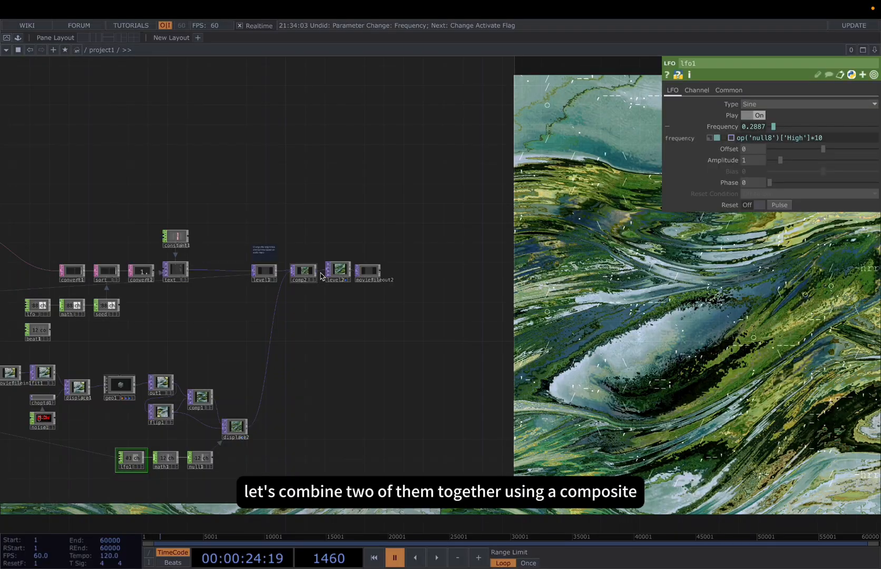
{"action": "left_click", "coordinate": [308, 272]}
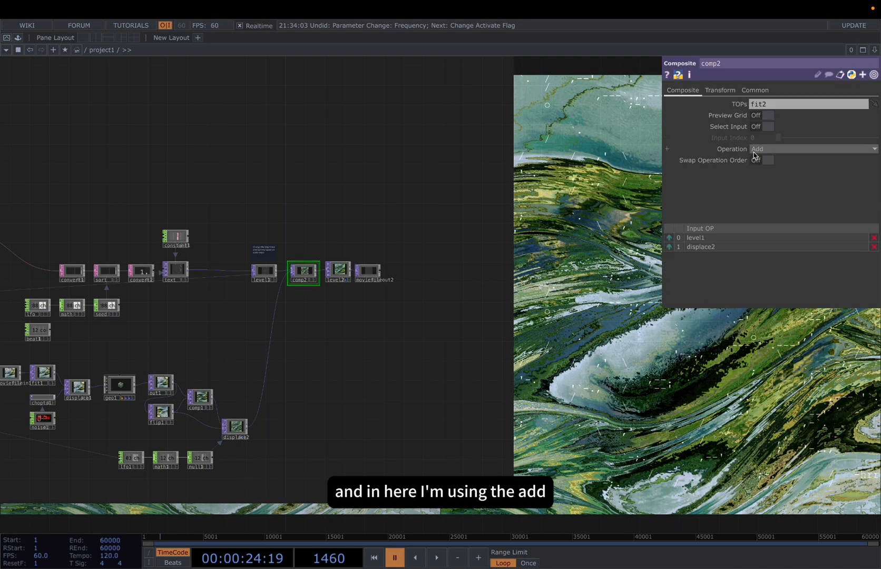
{"action": "left_click", "coordinate": [340, 271]}
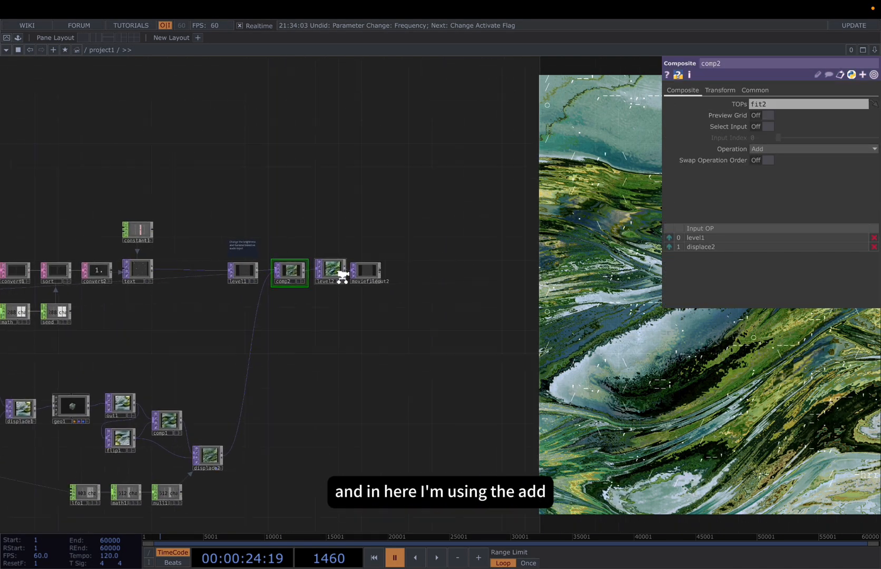
Examine the Audio network from the audio file input to null8, including which channel select2 extracts
{"action": "scroll", "coordinate": [342, 275], "scroll_direction": "down", "scroll_amount": 8}
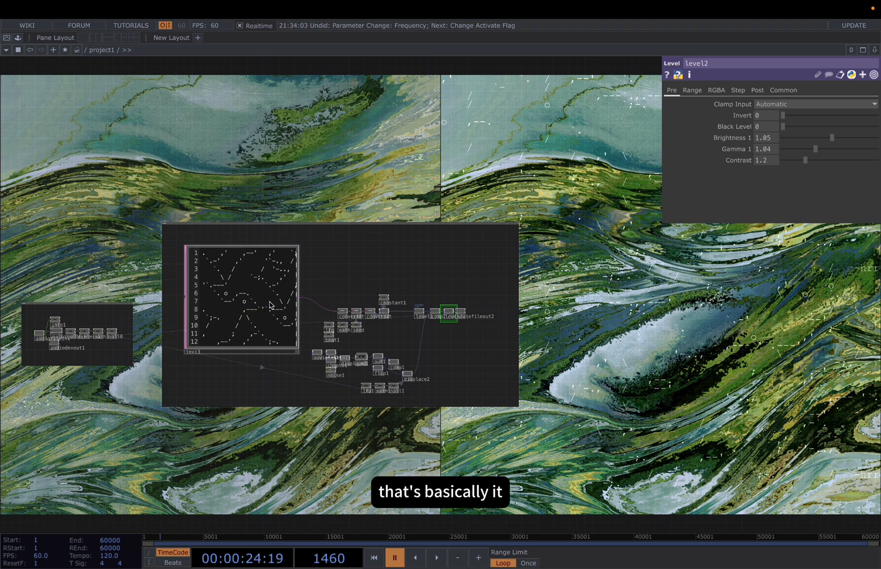
{"action": "key", "text": "h"}
{"action": "scroll", "coordinate": [146, 338], "scroll_direction": "up", "scroll_amount": 5}
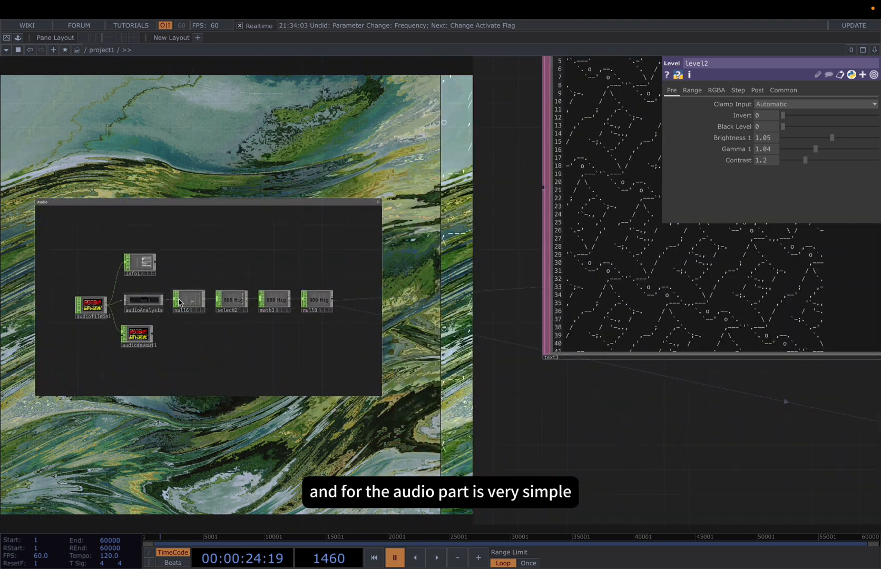
{"action": "scroll", "coordinate": [234, 301], "scroll_direction": "up", "scroll_amount": 3}
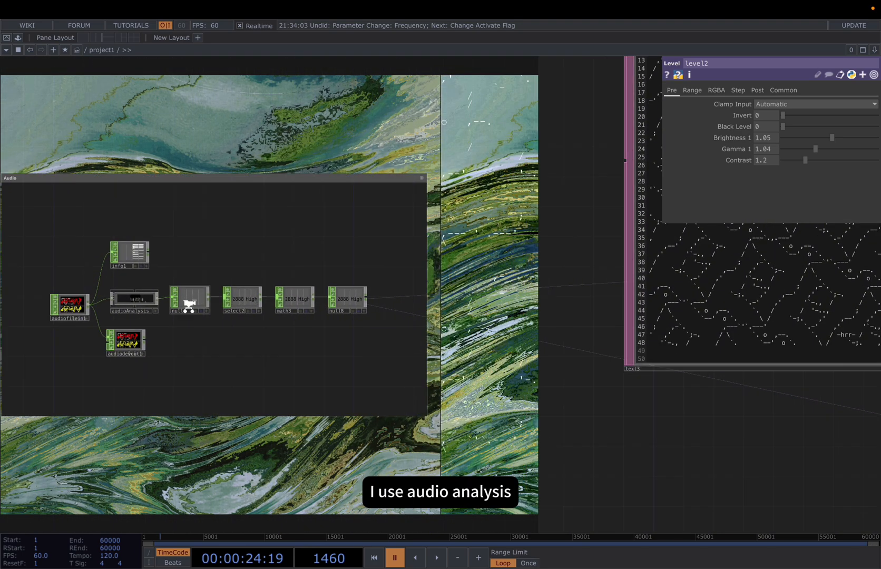
{"action": "left_click", "coordinate": [262, 299]}
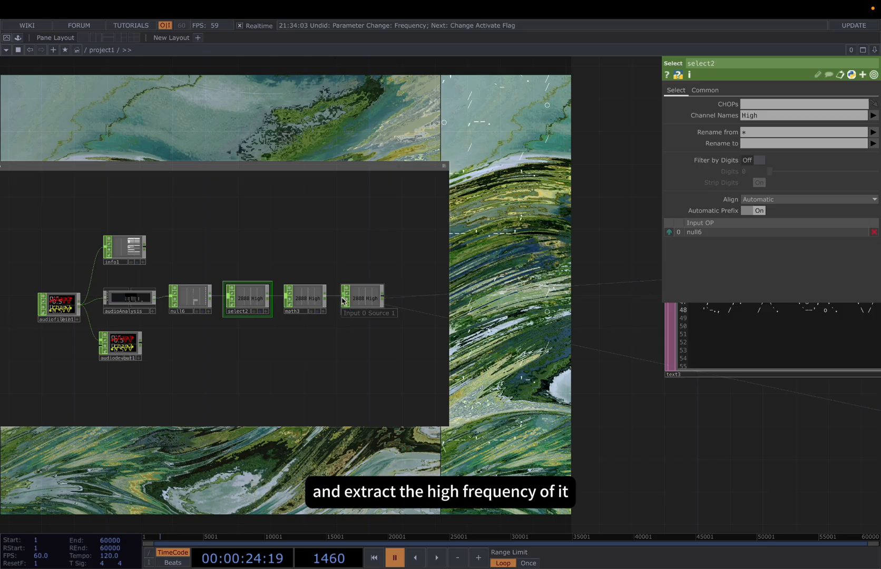
{"action": "left_click_drag", "start_coordinate": [483, 438], "coordinate": [447, 401]}
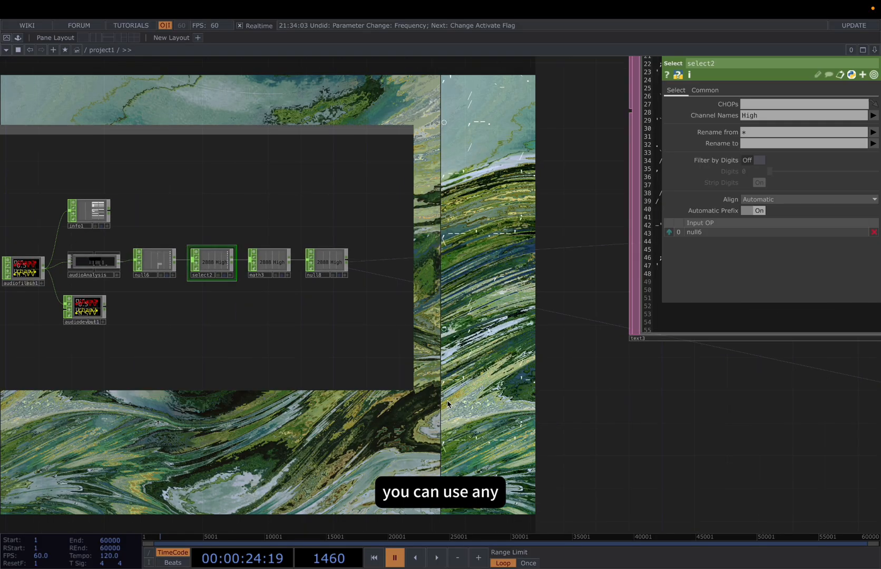
{"action": "scroll", "coordinate": [448, 402], "scroll_direction": "down", "scroll_amount": 2}
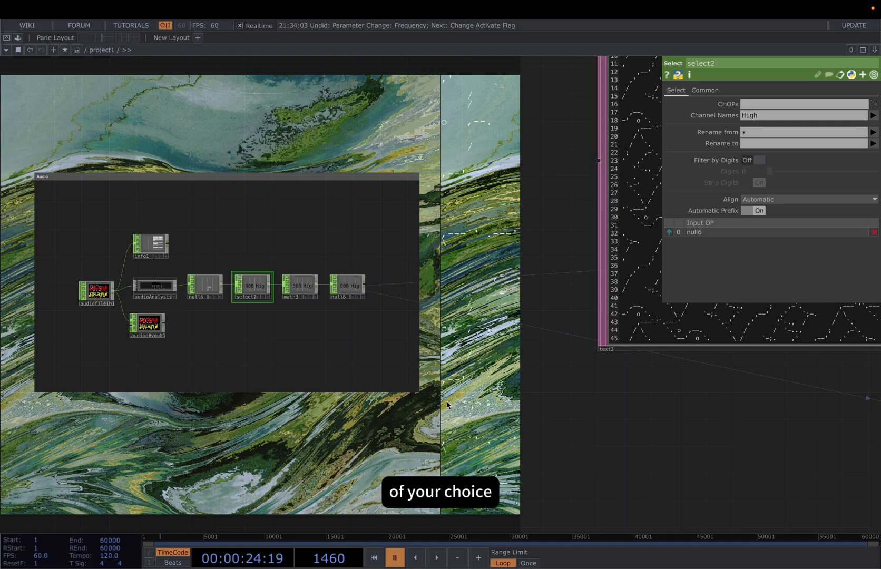
{"action": "key", "text": "h"}
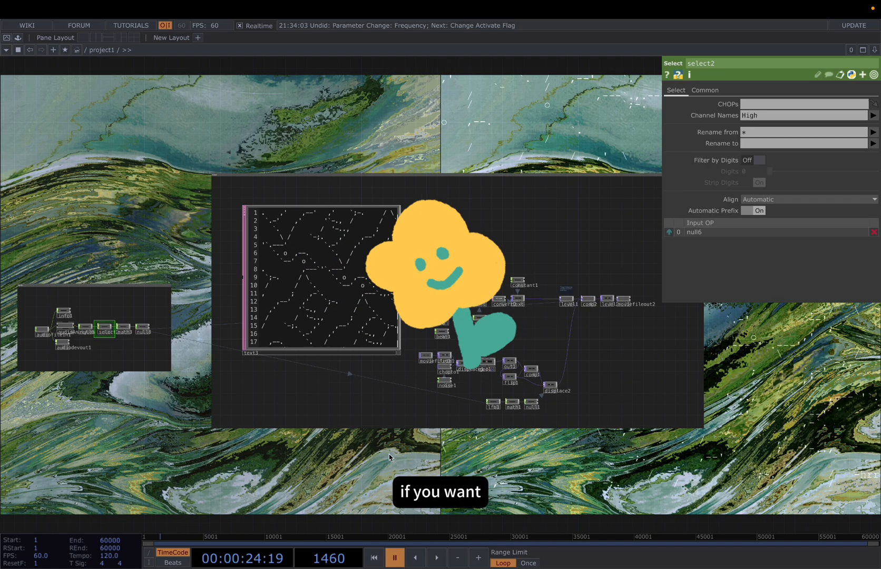
{"action": "left_click_drag", "start_coordinate": [375, 438], "coordinate": [361, 436]}
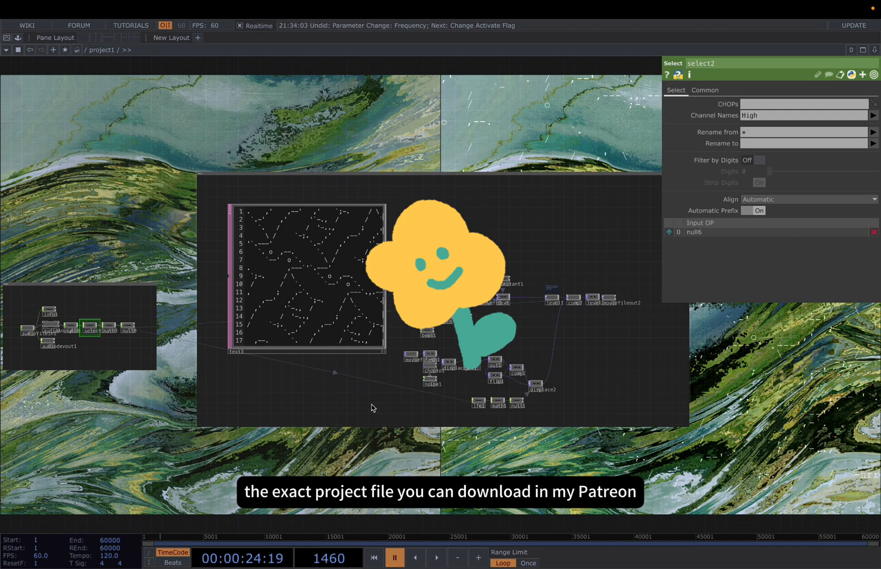